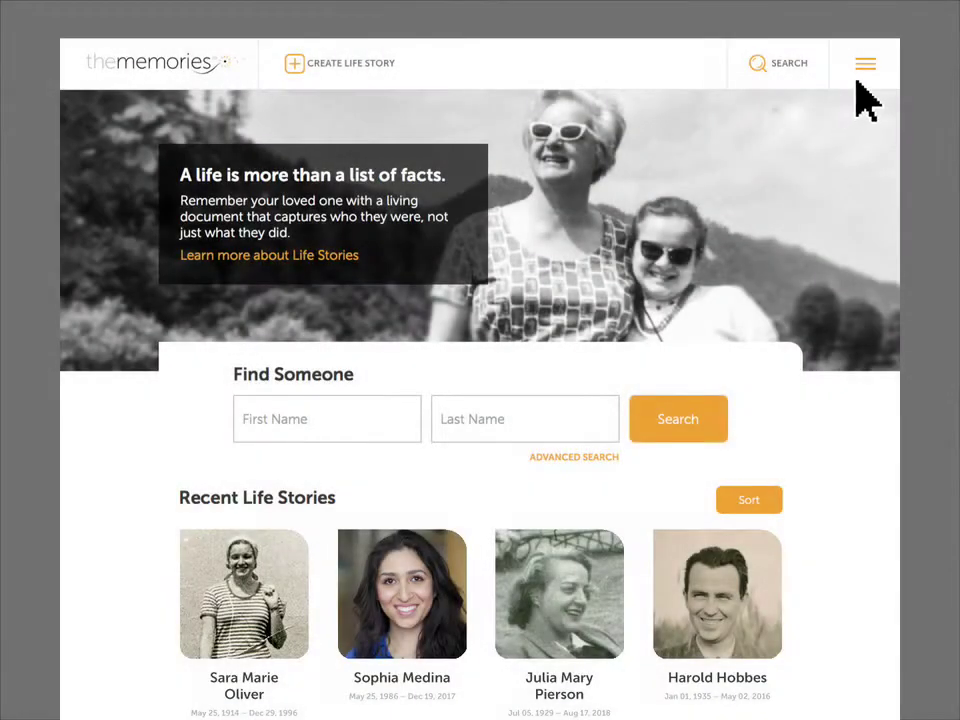
# - Start a sign-up for a new account registered as representing a funeral home
pyautogui.click(852, 85)
pyautogui.click(750, 122)
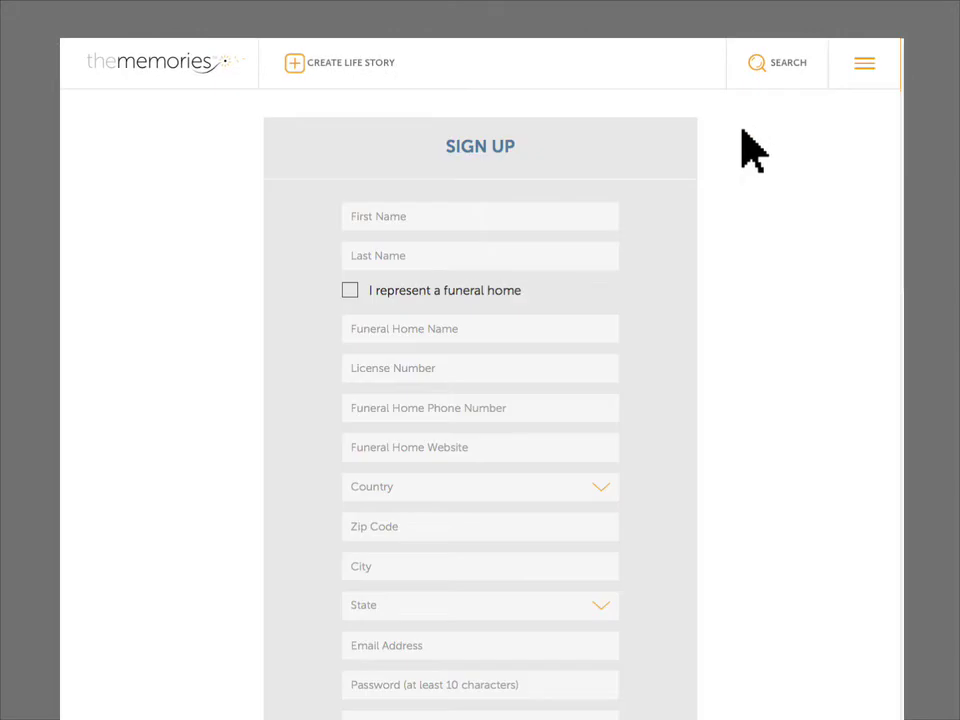
pyautogui.click(354, 297)
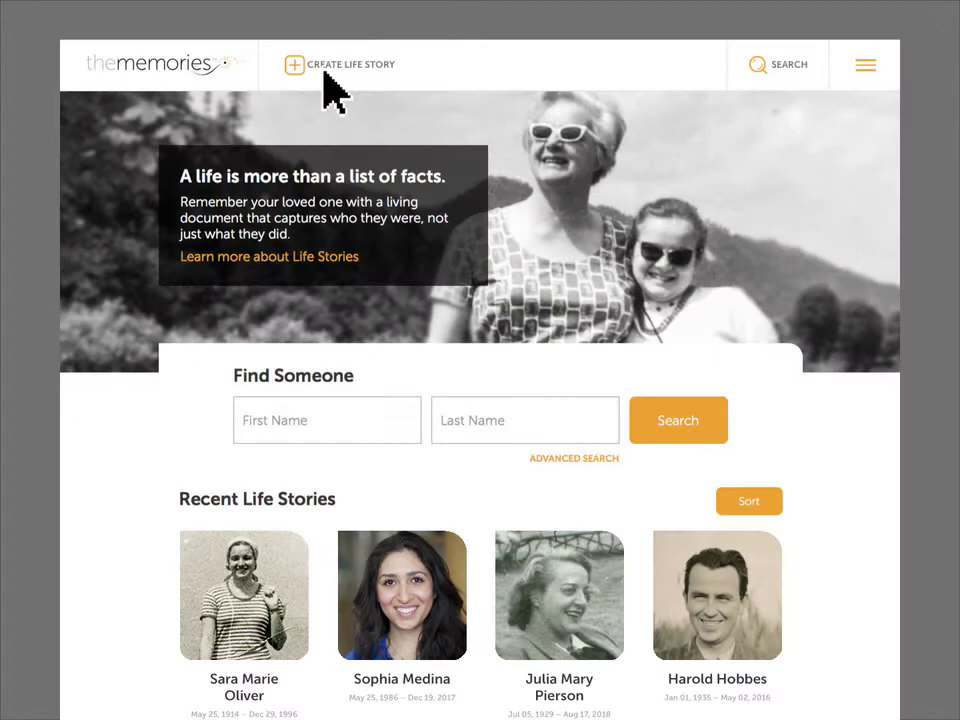
# - Open a blank Create Life Story form from the header
pyautogui.click(323, 70)
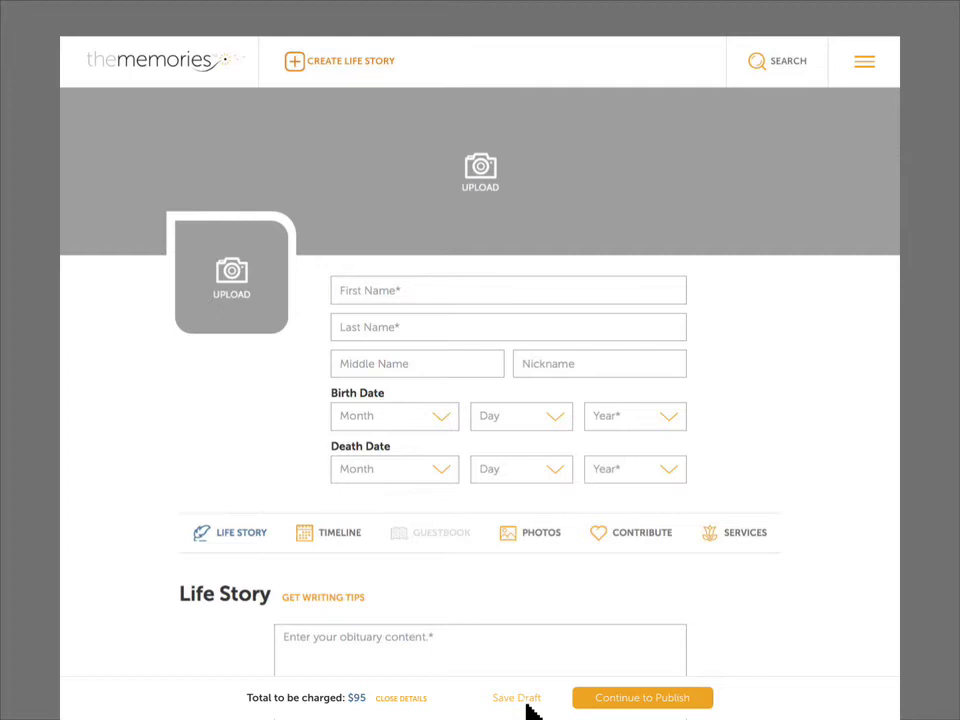
# - Open My Life Stories and scroll through the existing published life story
pyautogui.click(852, 78)
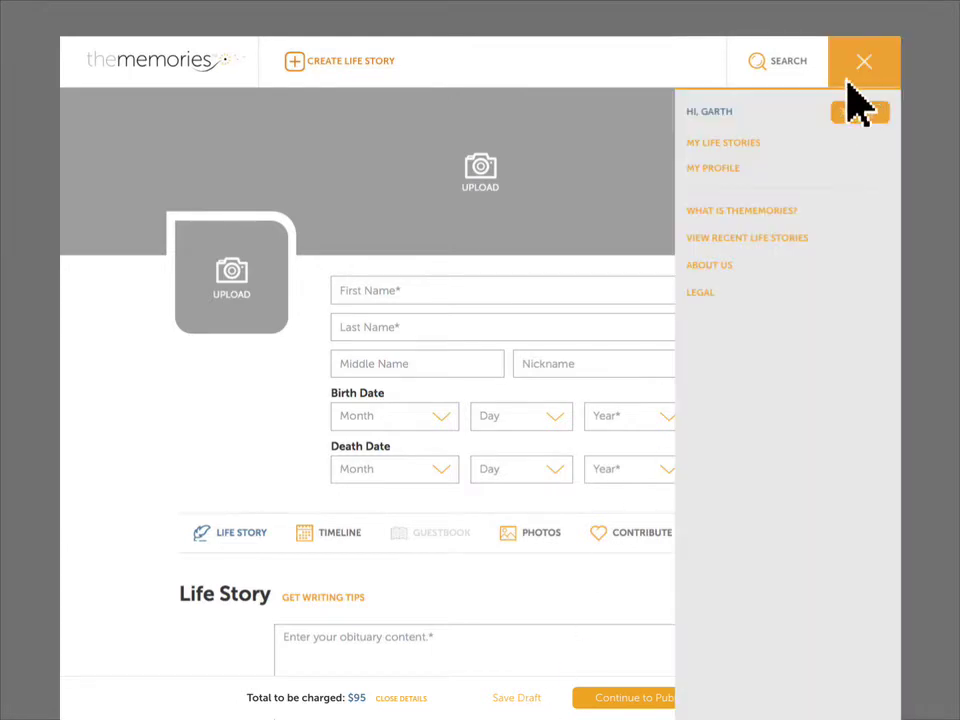
pyautogui.click(752, 146)
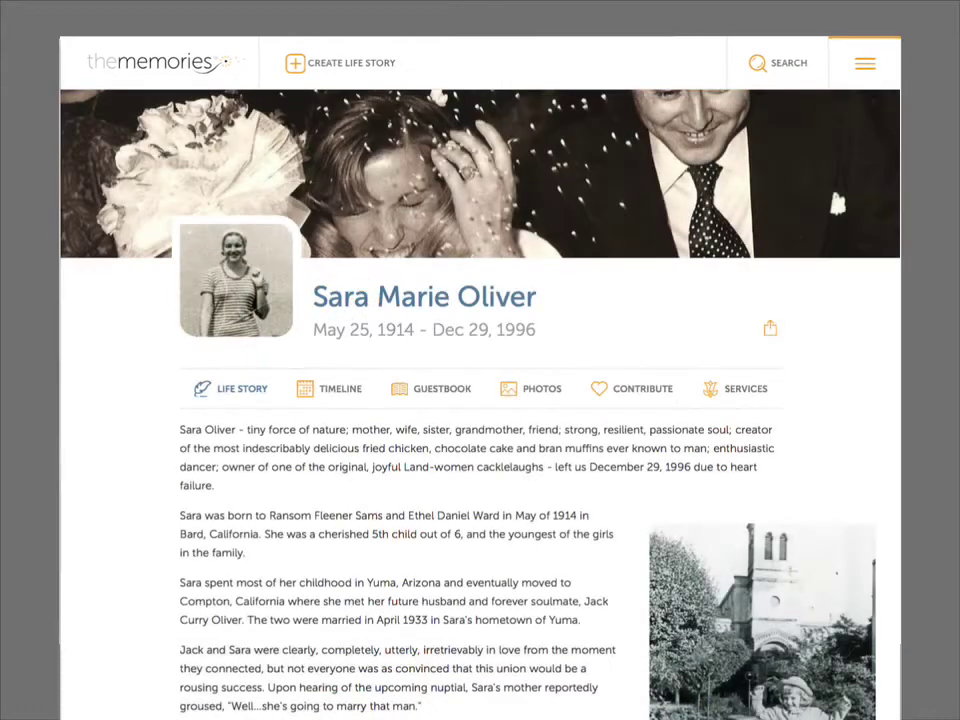
pyautogui.scroll(-5, 480, 400)
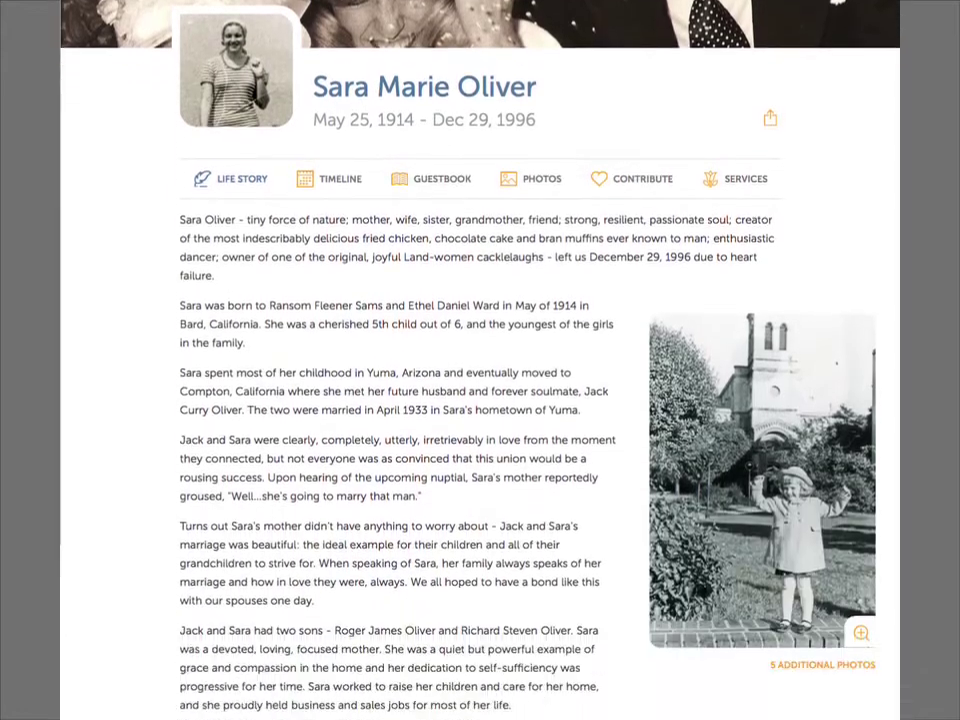
pyautogui.scroll(-10, 480, 360)
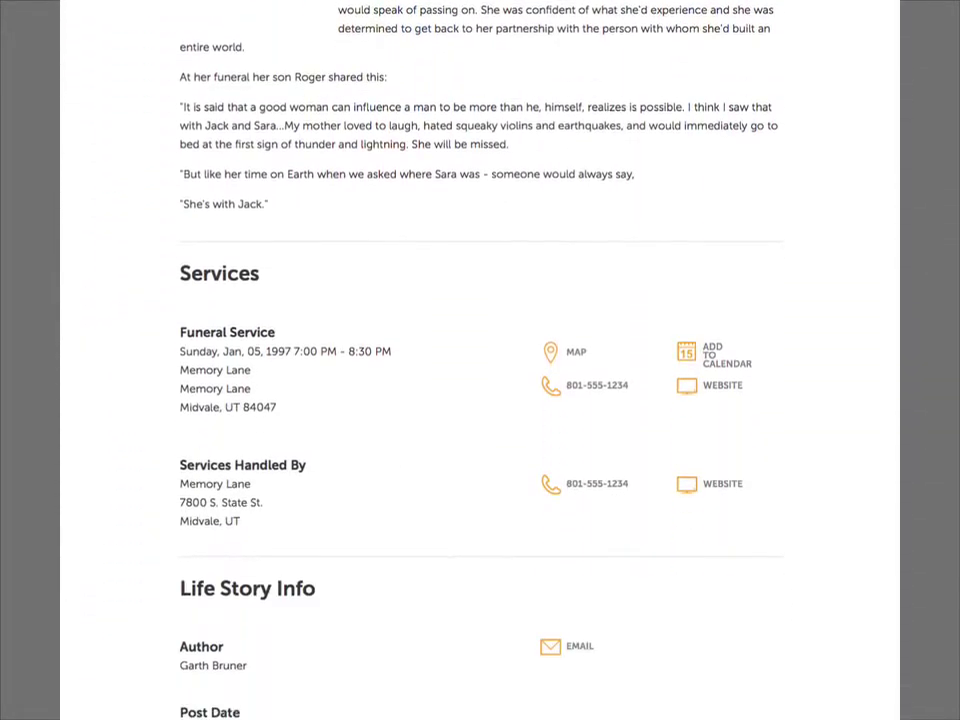
pyautogui.scroll(-5, 480, 360)
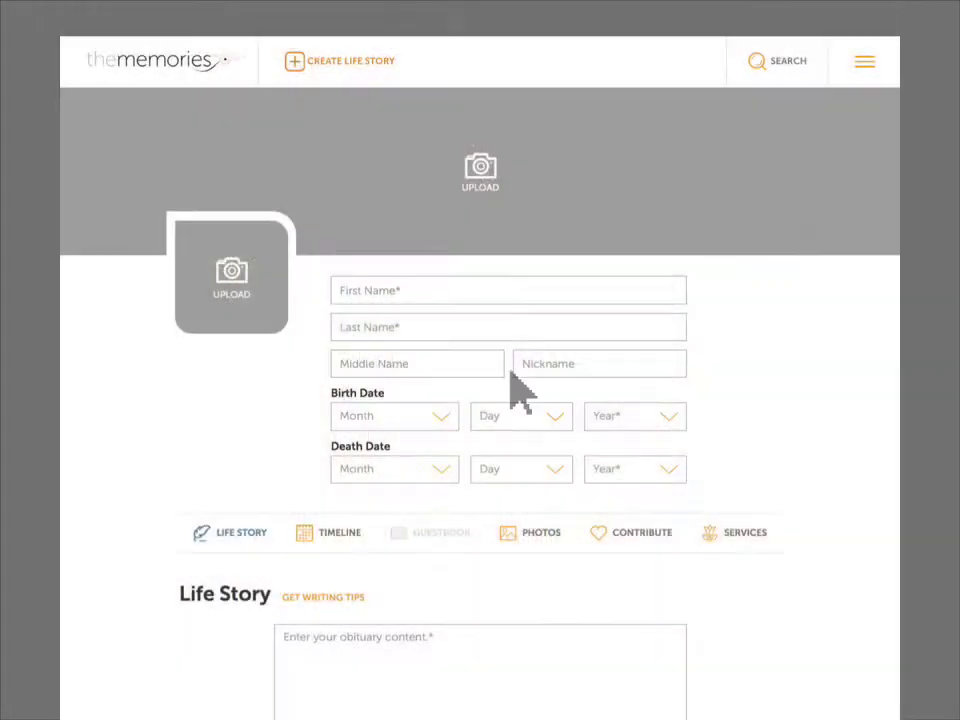
# - Upload sara_1941.jpg from the photo folder as the life story's profile photo
pyautogui.click(272, 308)
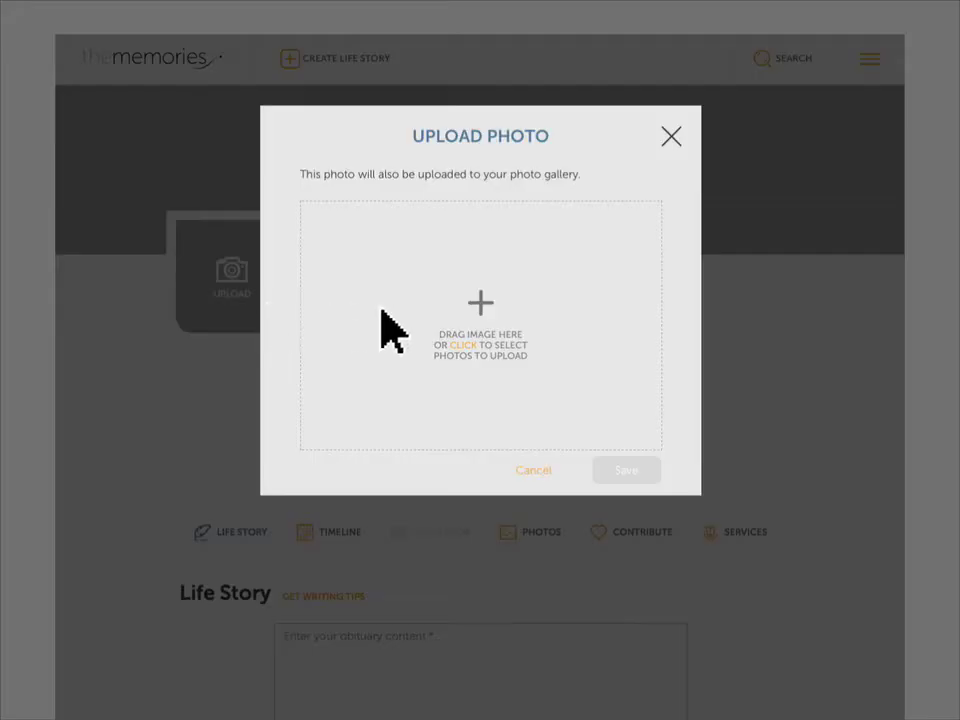
pyautogui.moveTo(959, 280); pyautogui.dragTo(643, 289)
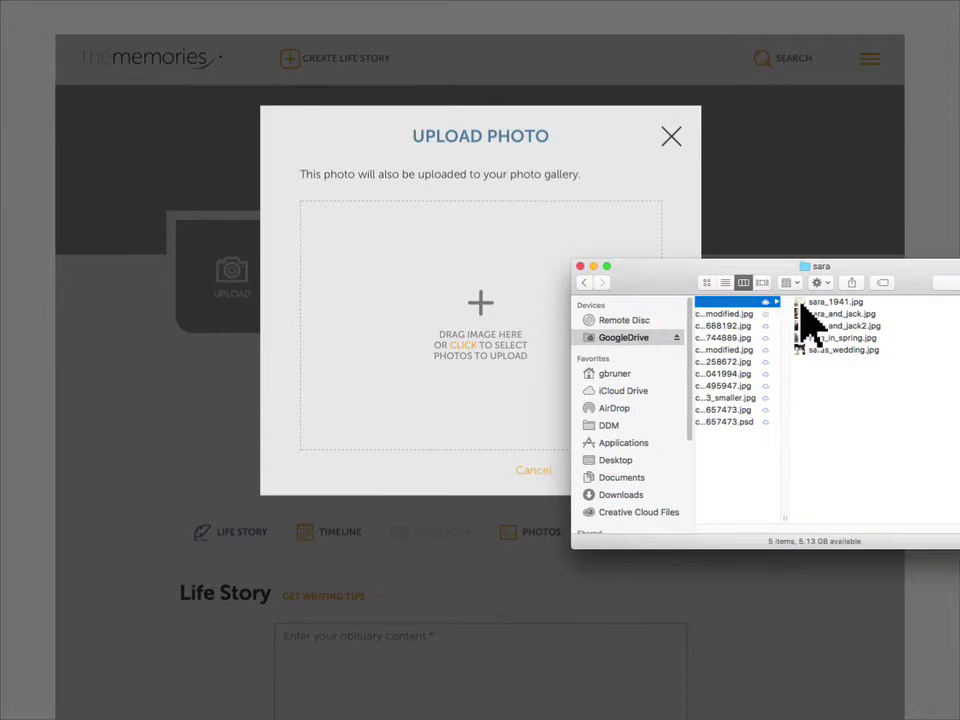
pyautogui.moveTo(799, 303); pyautogui.dragTo(484, 326)
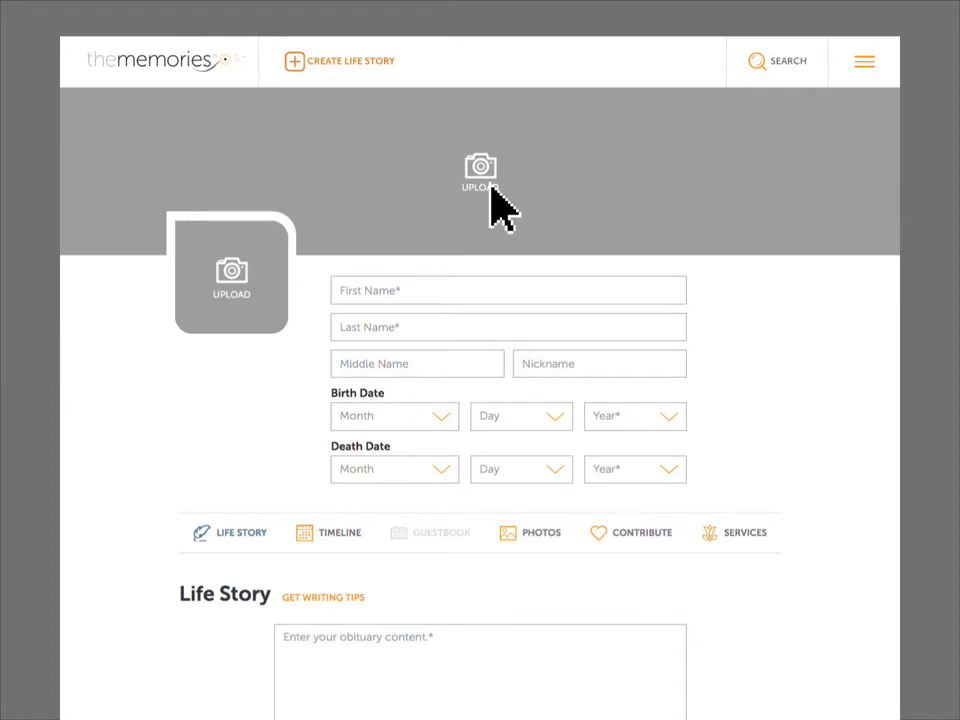
pyautogui.scroll(-10, 491, 188)
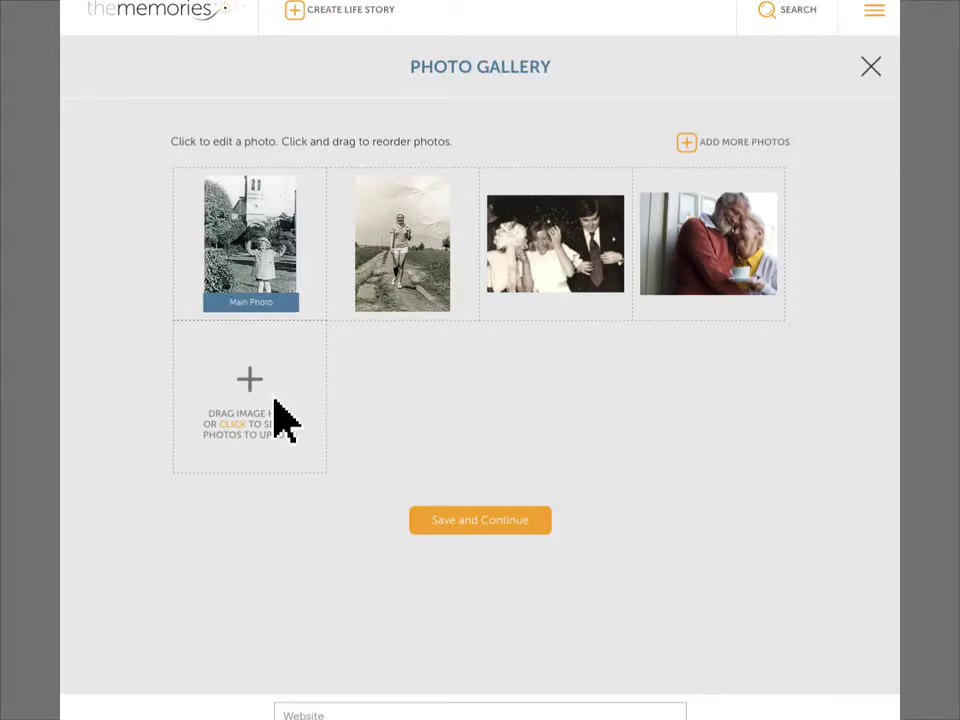
# - Make the walking-woman photo the main photo and tick Add to timeline for it
pyautogui.moveTo(418, 274); pyautogui.dragTo(265, 281)
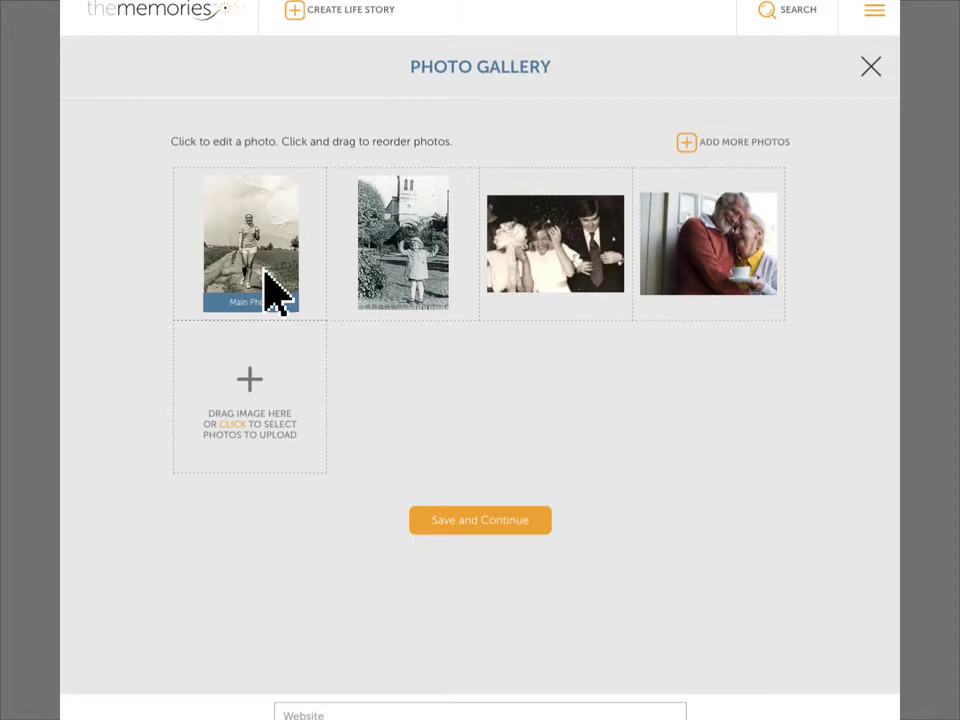
pyautogui.click(274, 289)
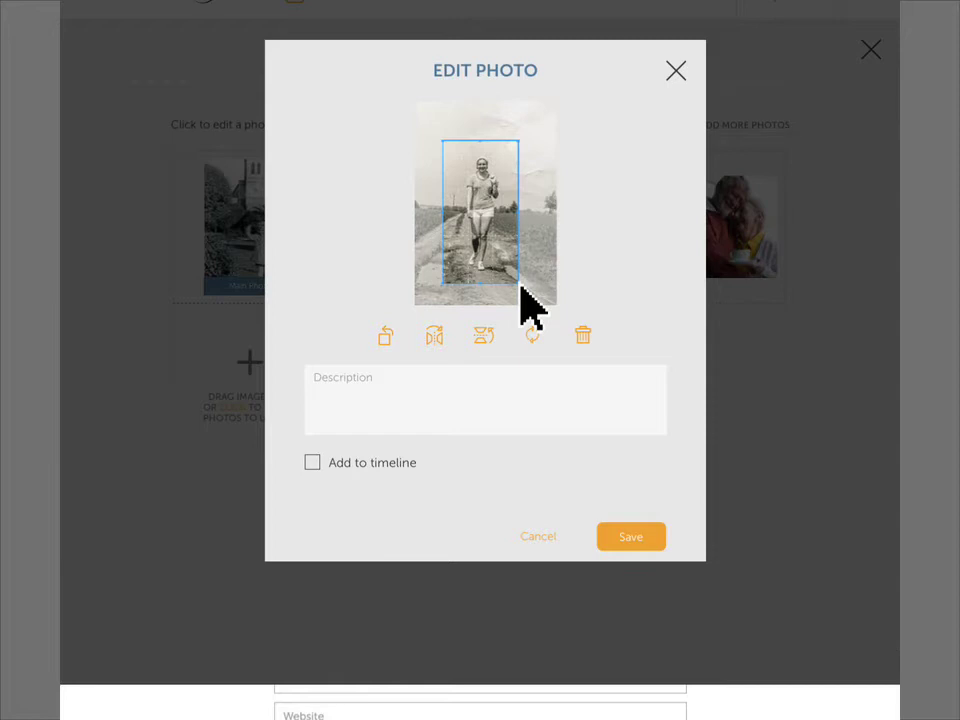
pyautogui.click(312, 464)
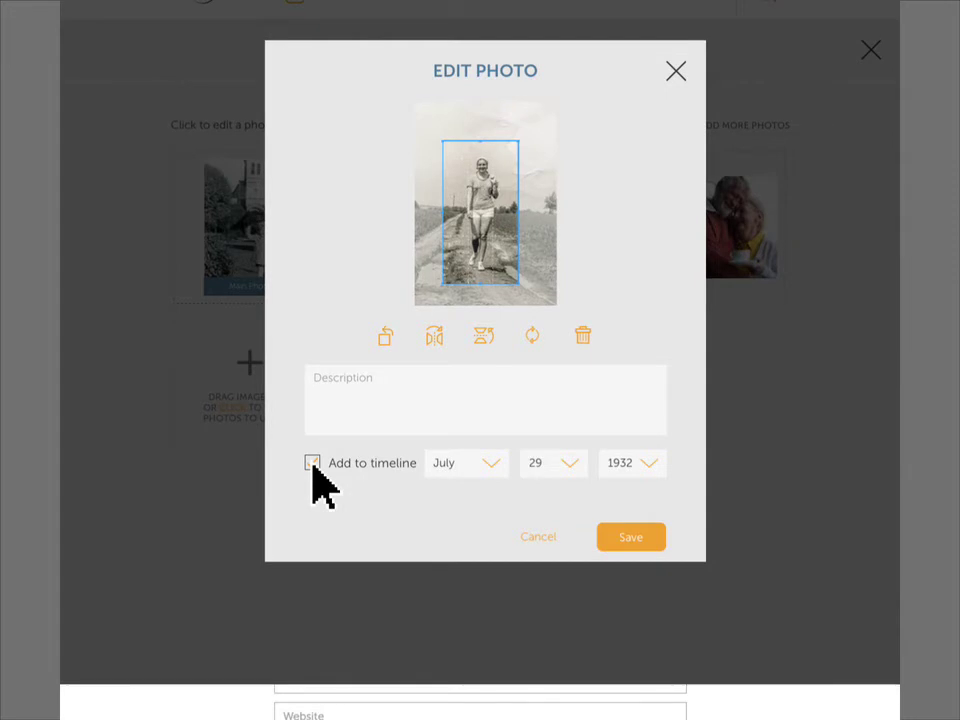
# - Save the photo's July 29, 1932 timeline date and move down to Services
pyautogui.click(650, 544)
pyautogui.scroll(-3, 654, 552)
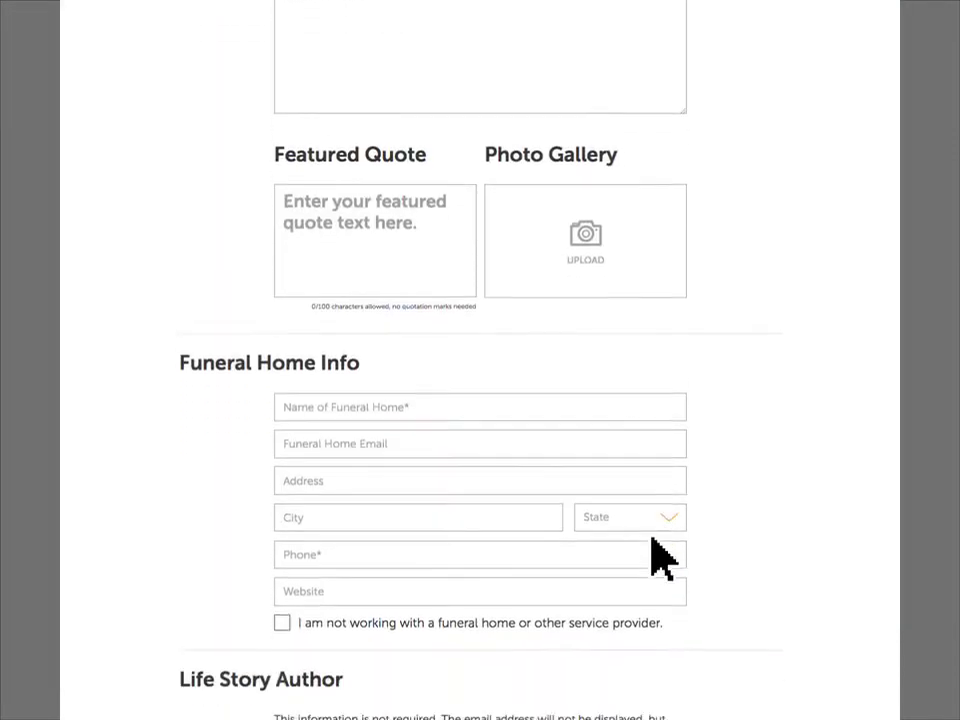
pyautogui.scroll(-10, 658, 558)
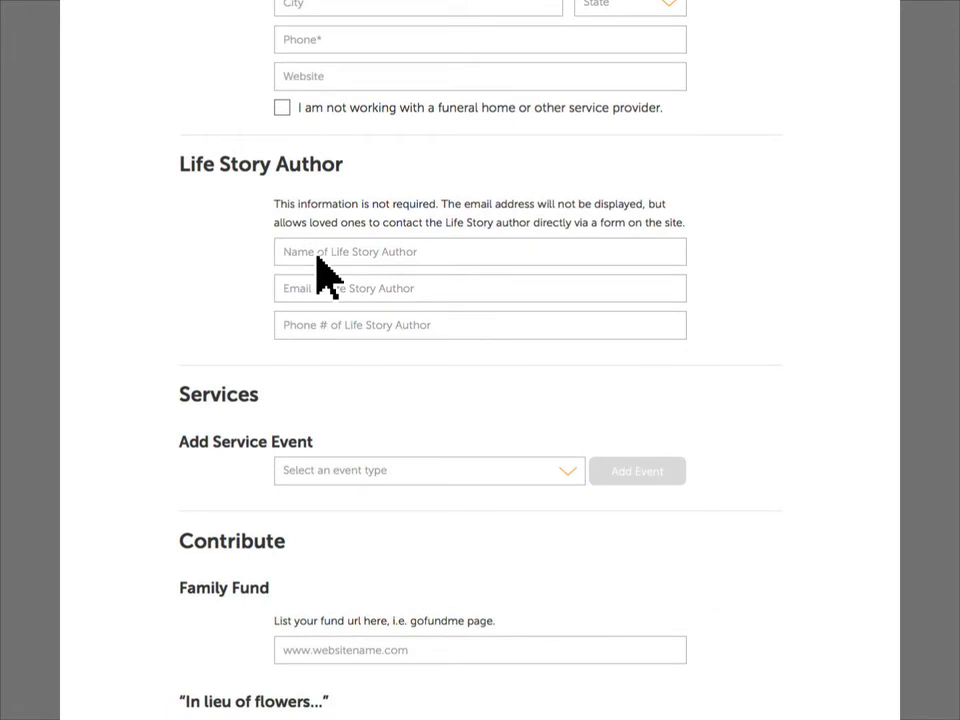
pyautogui.scroll(-5, 318, 258)
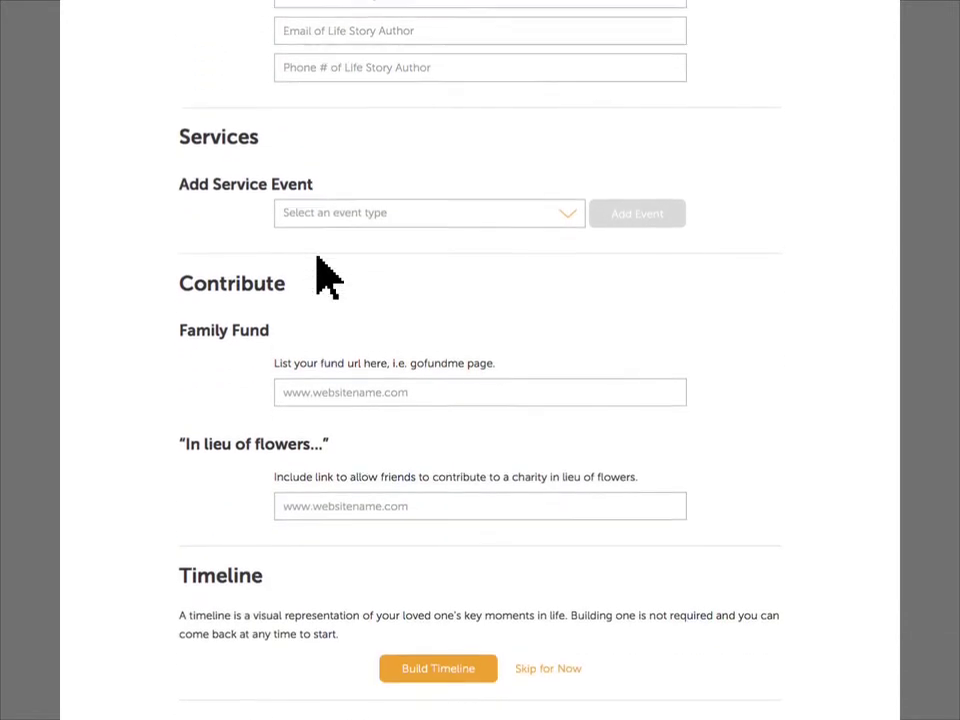
# - Pick a service event type, then continue down past Contribute to the Timeline
pyautogui.click(466, 212)
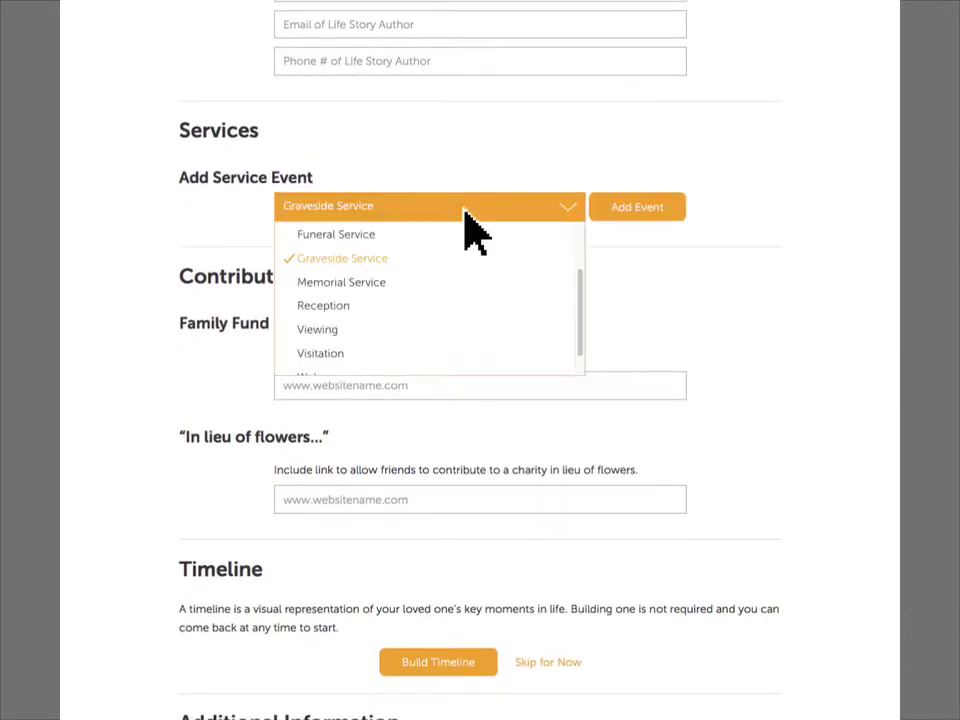
pyautogui.scroll(-3, 470, 290)
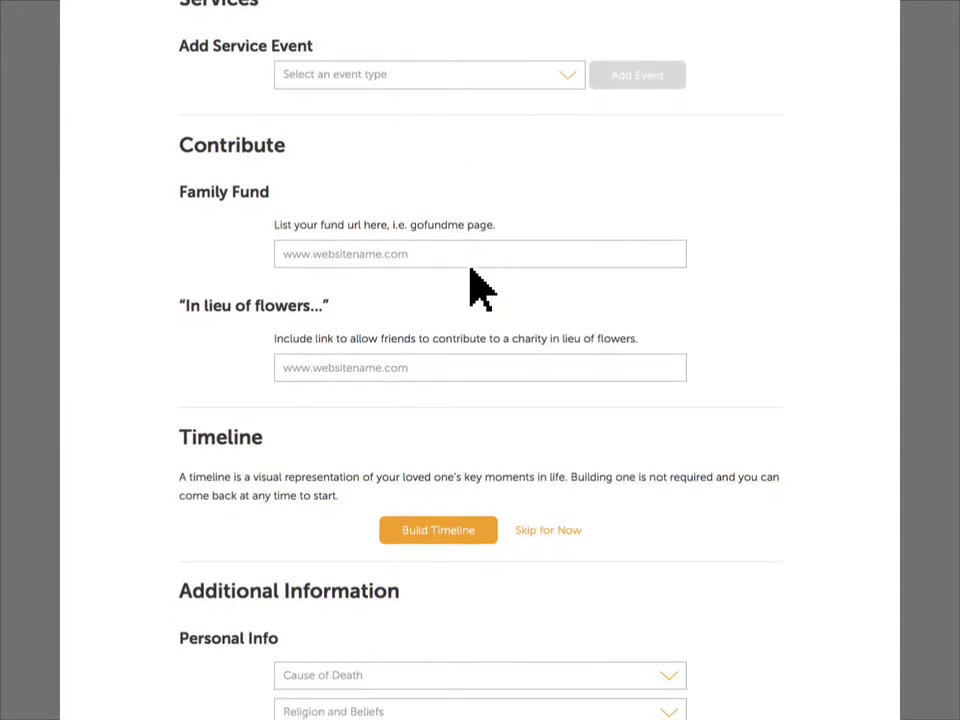
pyautogui.scroll(-5, 470, 290)
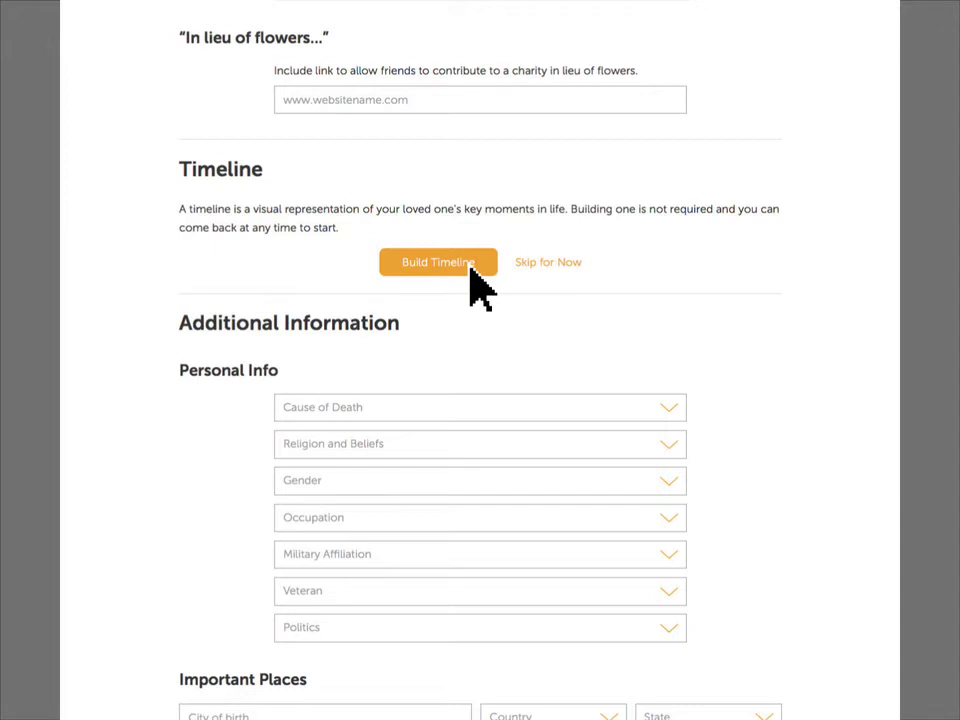
# - Open the timeline builder, start a new memory, then cancel it unsaved
pyautogui.click(480, 288)
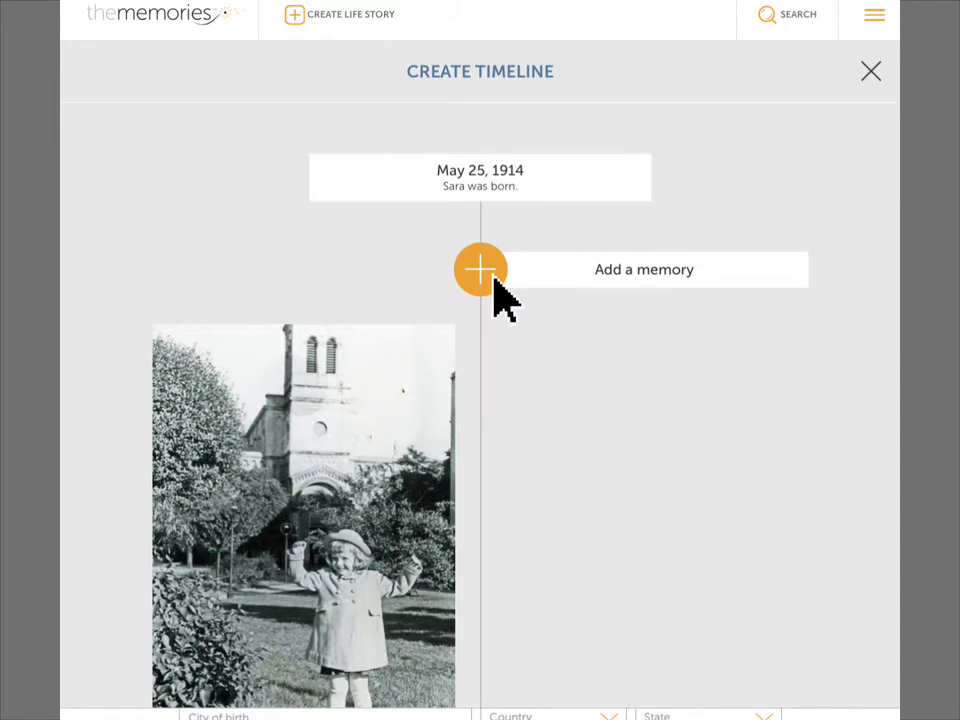
pyautogui.click(494, 279)
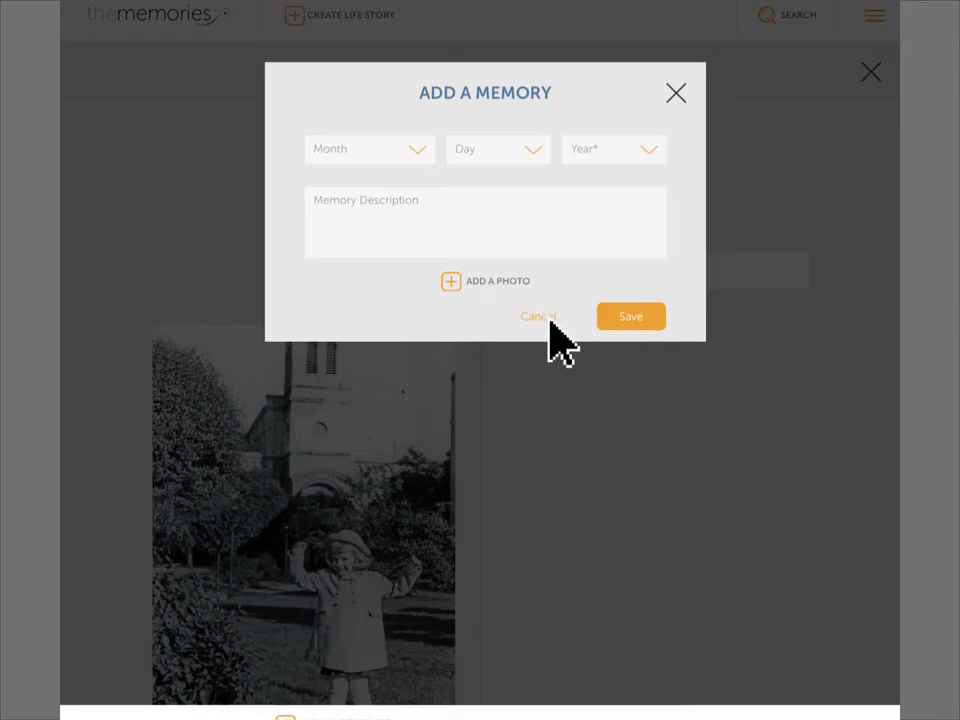
pyautogui.click(538, 316)
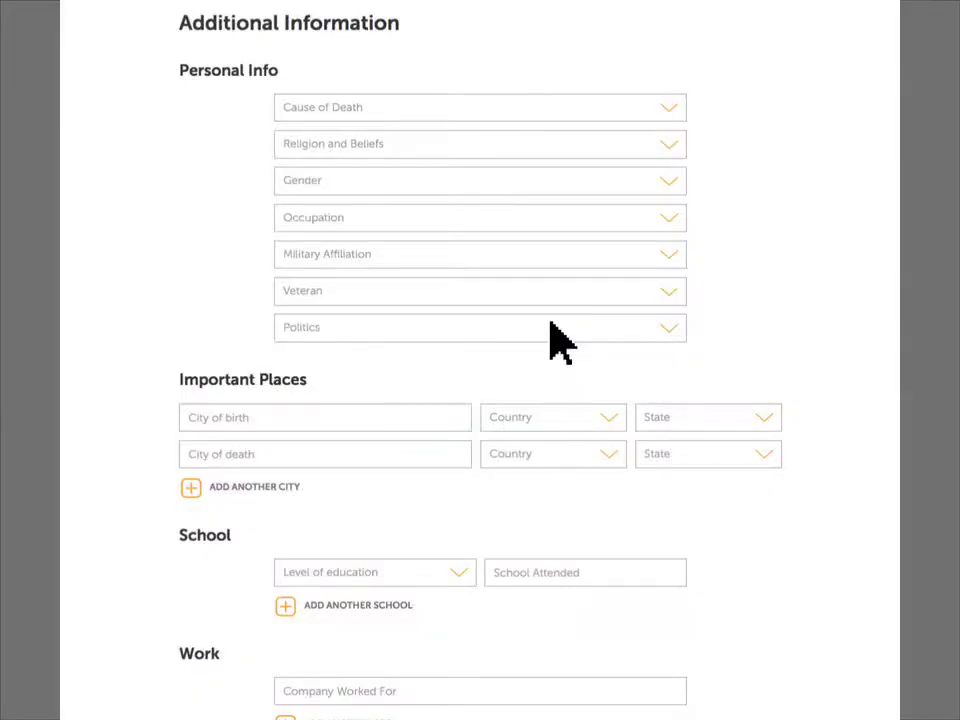
# - Scroll past Important Places, School and Work down to Life Story Owner and the total charges
pyautogui.scroll(-2, 560, 342)
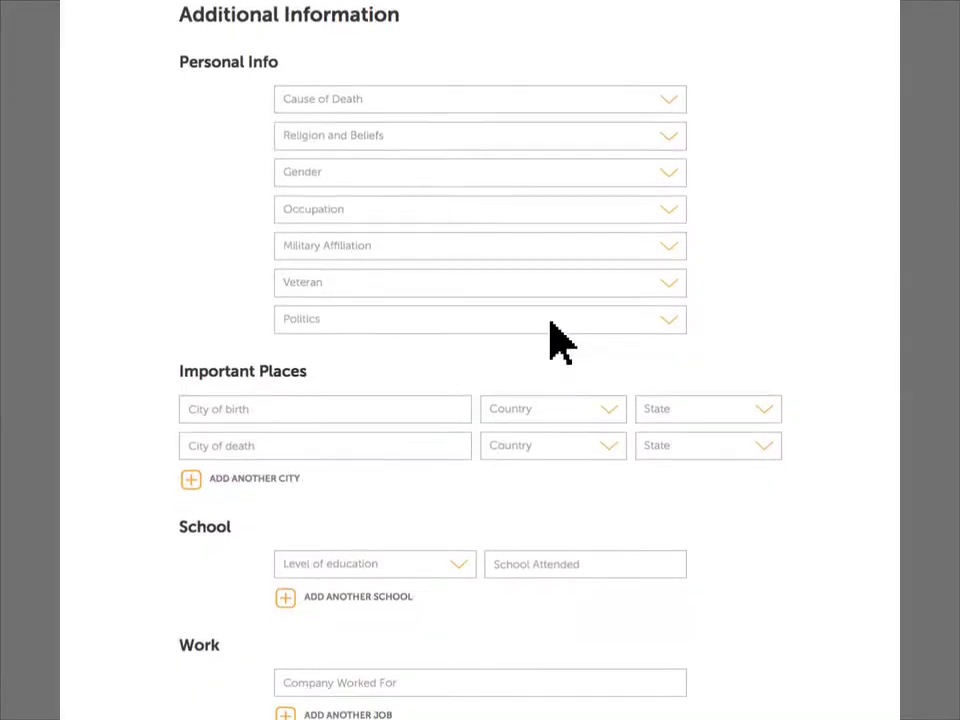
pyautogui.scroll(-2, 560, 342)
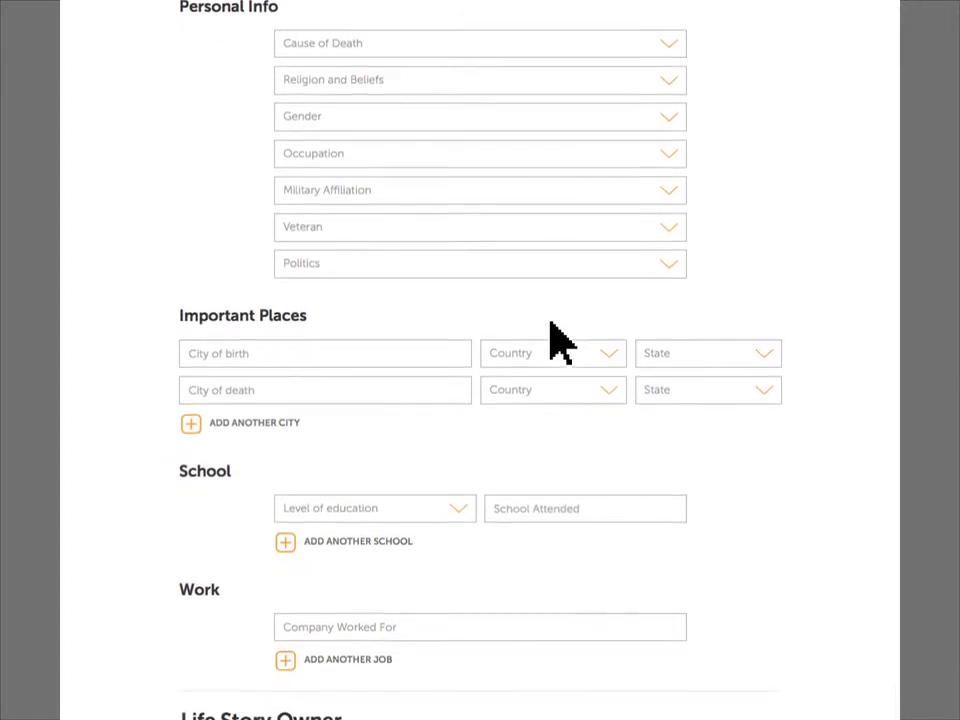
pyautogui.scroll(-2, 560, 342)
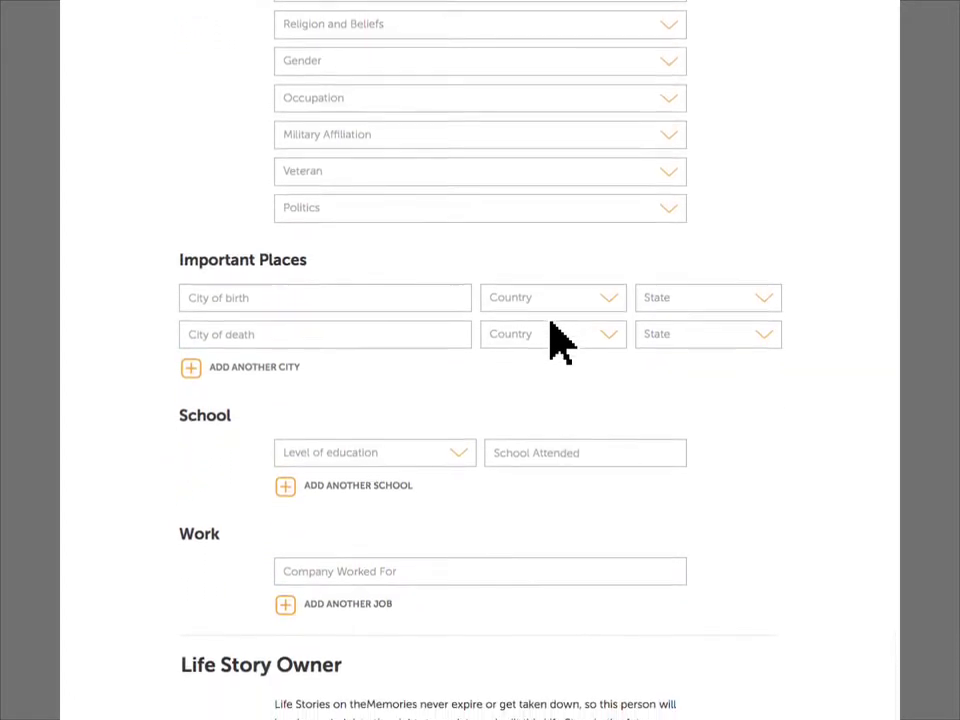
pyautogui.scroll(-2, 560, 342)
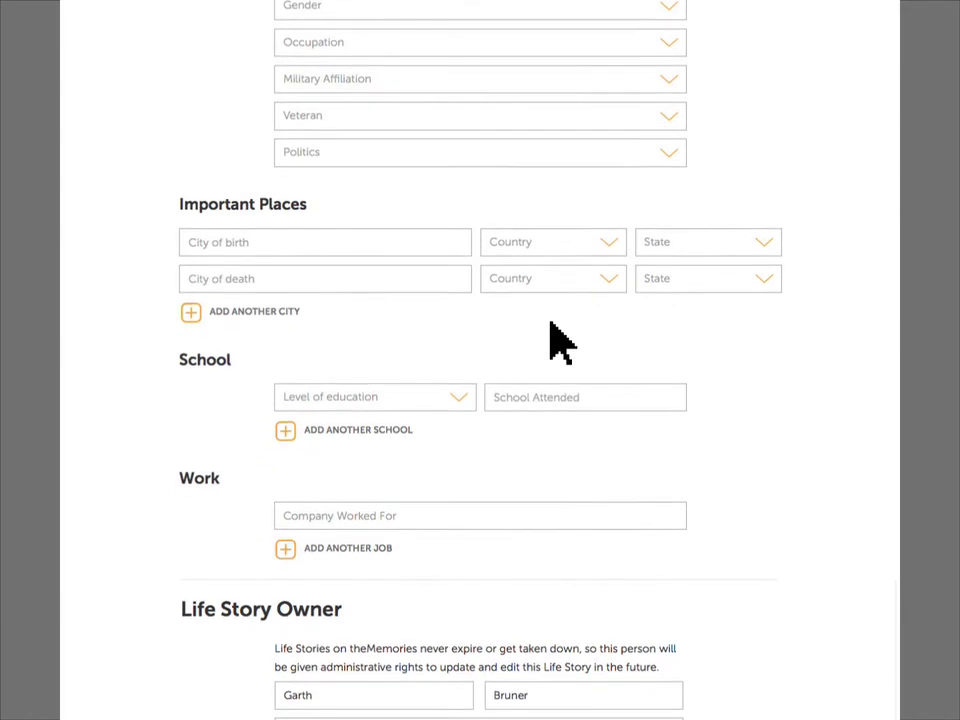
pyautogui.scroll(-2, 560, 342)
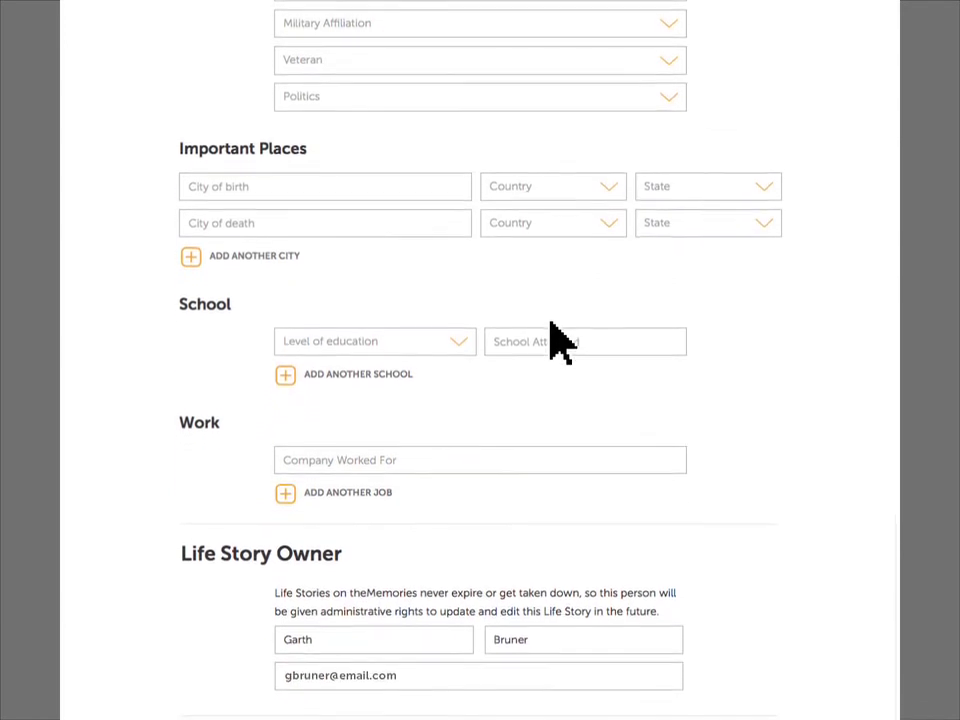
pyautogui.scroll(-2, 560, 342)
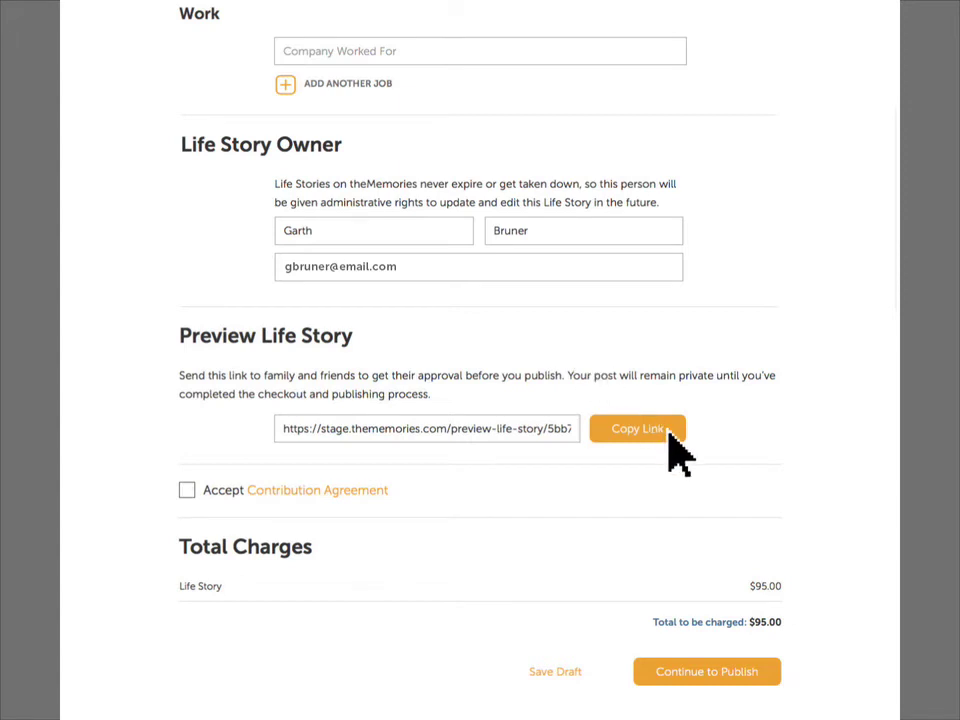
# - Continue from the accepted Contribution Agreement to checkout, publishing the life story
pyautogui.scroll(-5, 669, 434)
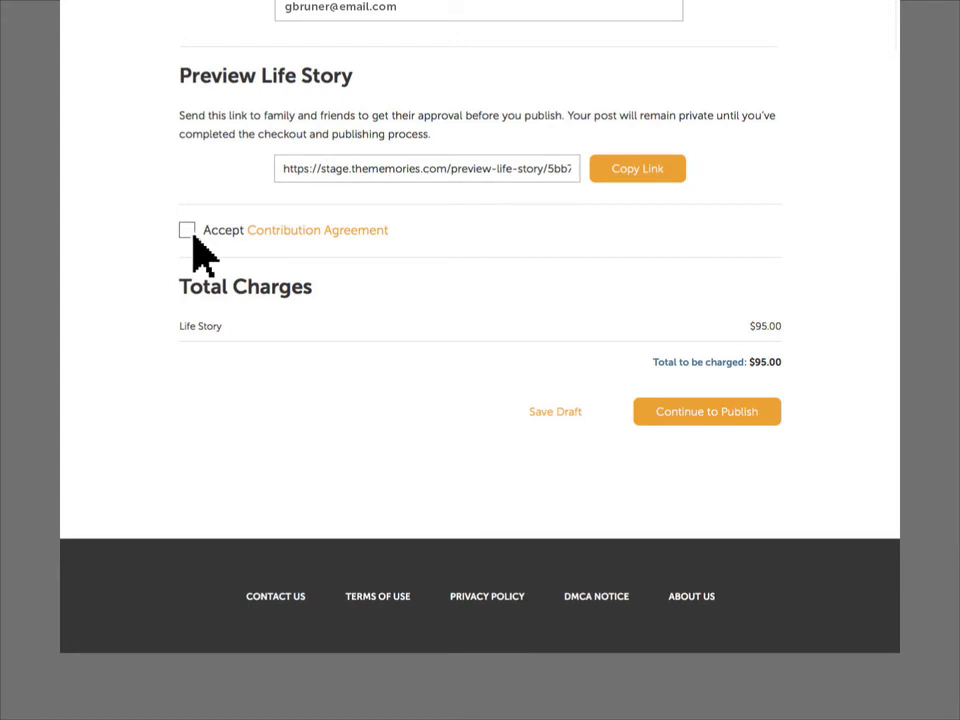
pyautogui.click(650, 416)
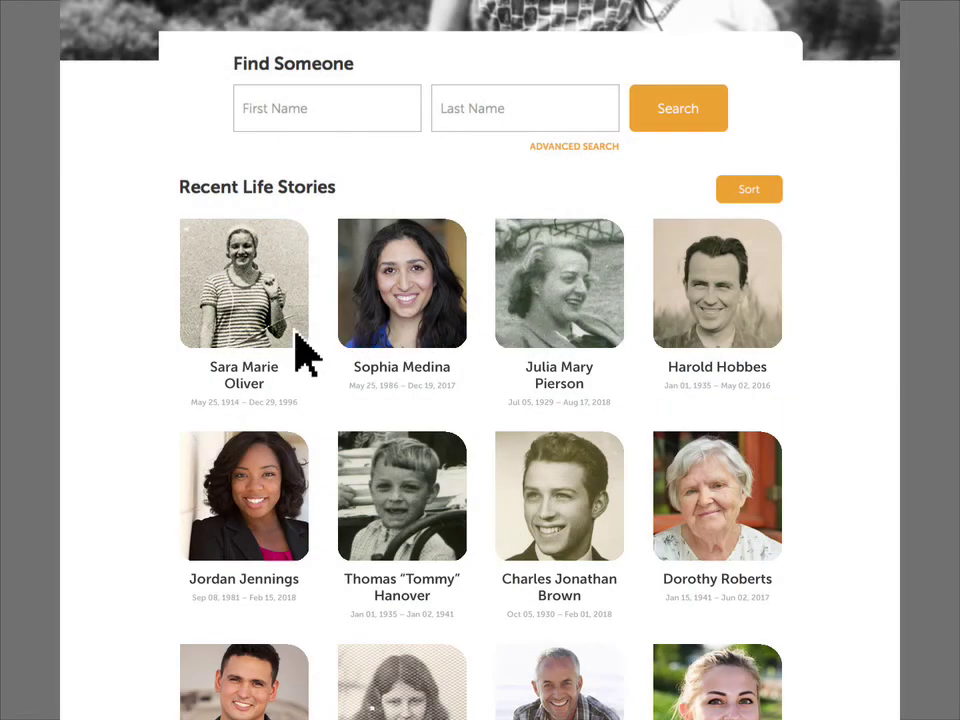
# - Return to the top of the home page and open the life story search
pyautogui.scroll(5, 364, 321)
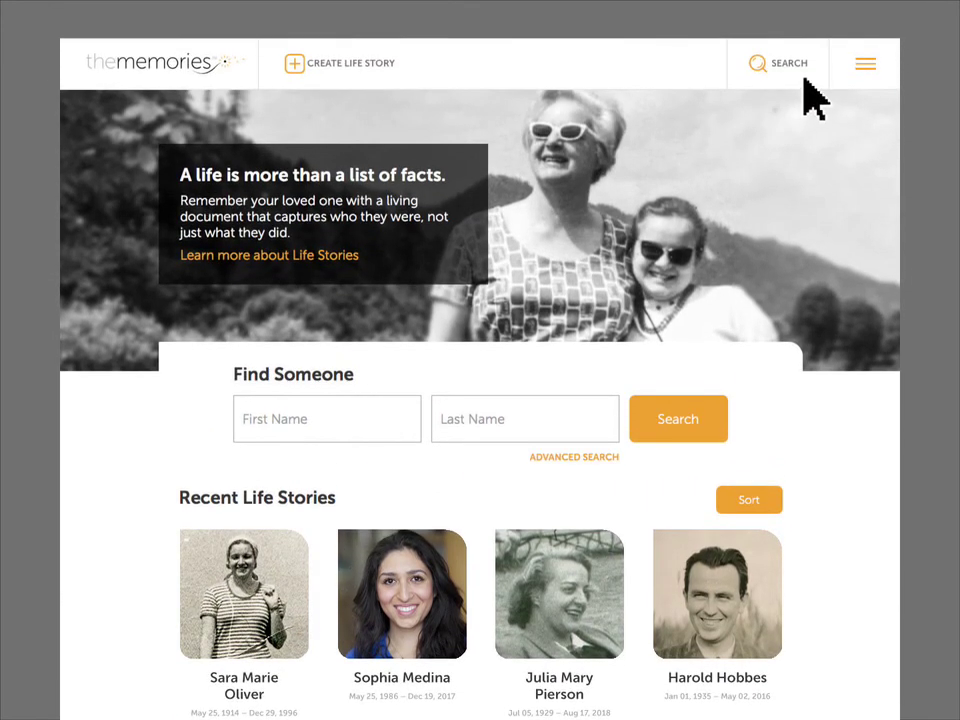
pyautogui.click(805, 80)
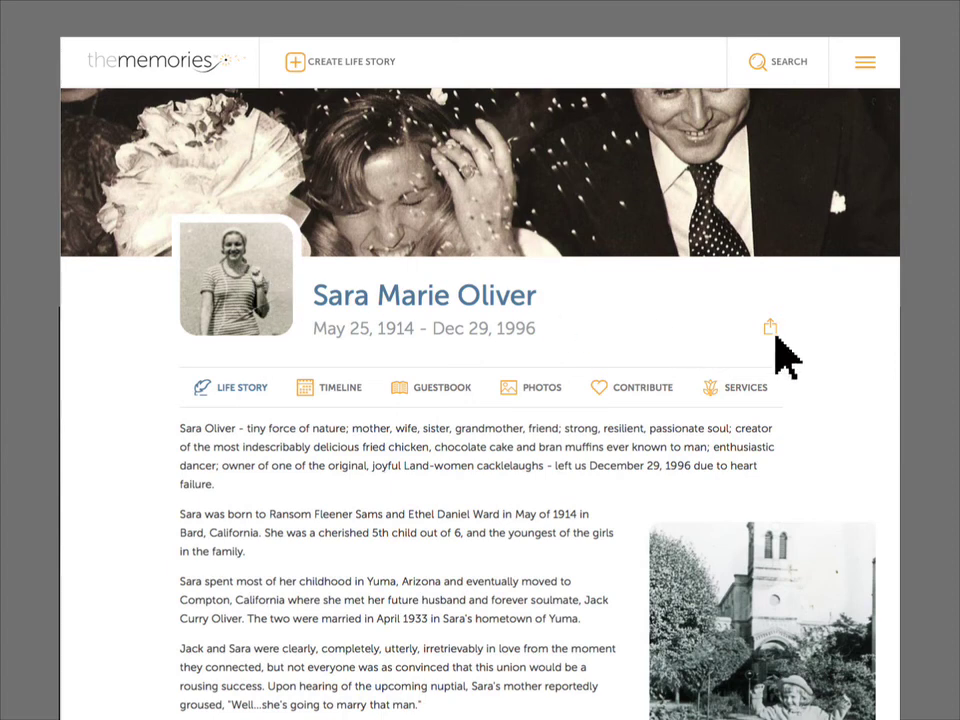
# - Review the life story down to the footer and open the Contact Us feedback form
pyautogui.scroll(-2, 785, 355)
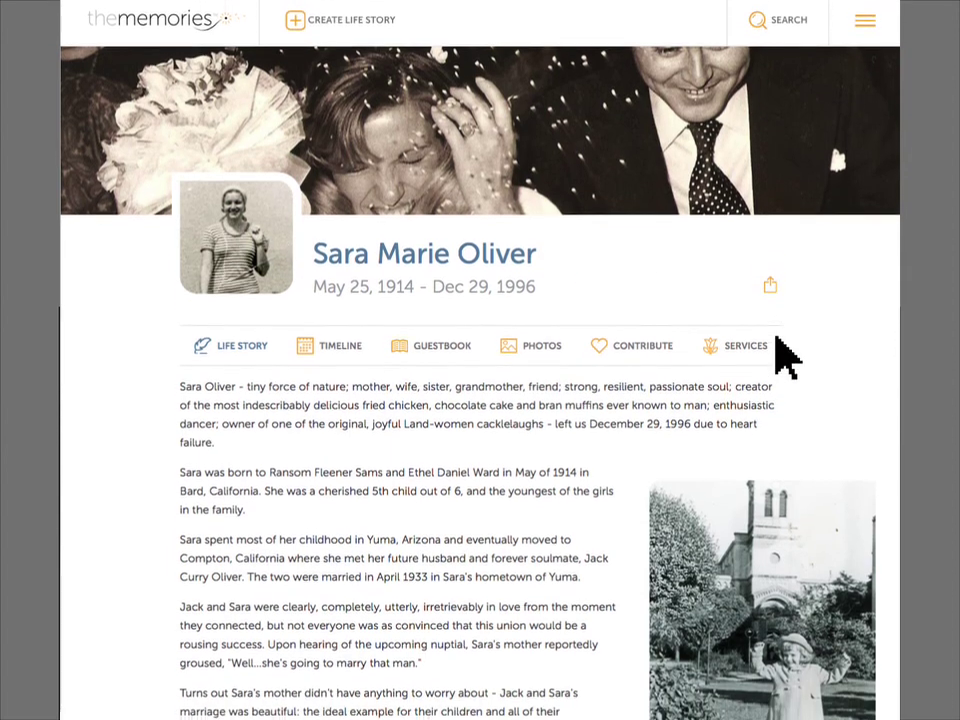
pyautogui.scroll(-4, 785, 355)
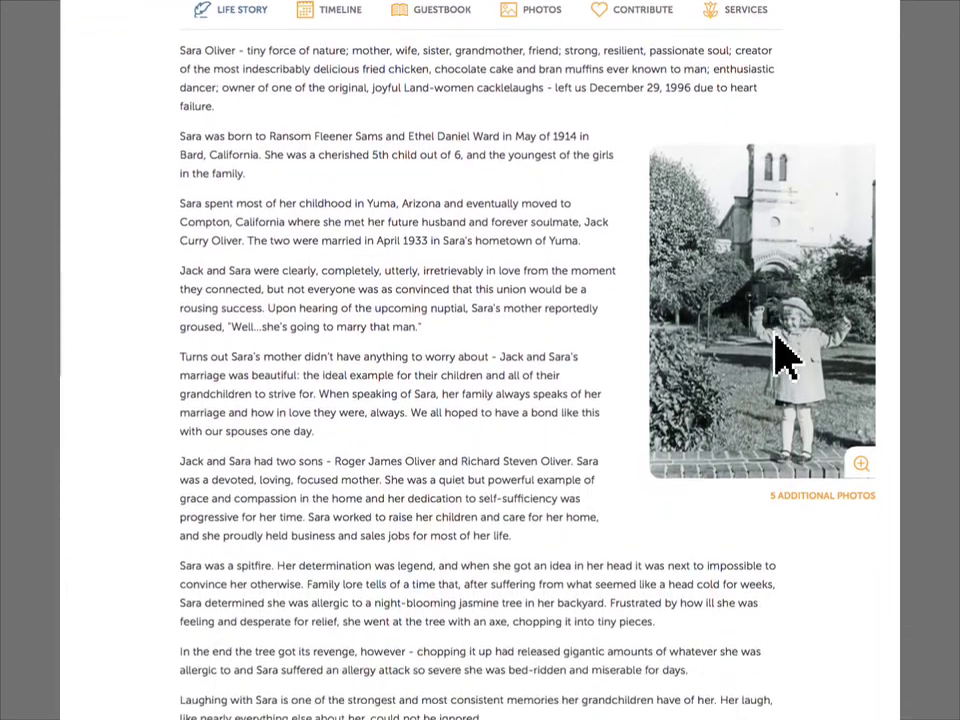
pyautogui.scroll(-4, 785, 355)
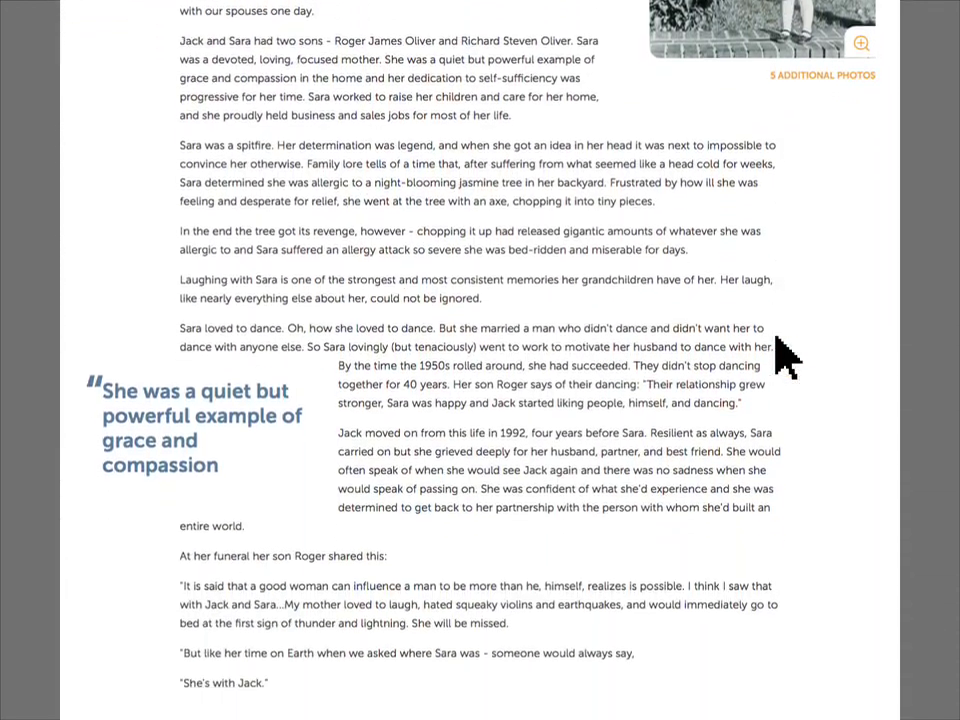
pyautogui.scroll(-4, 785, 355)
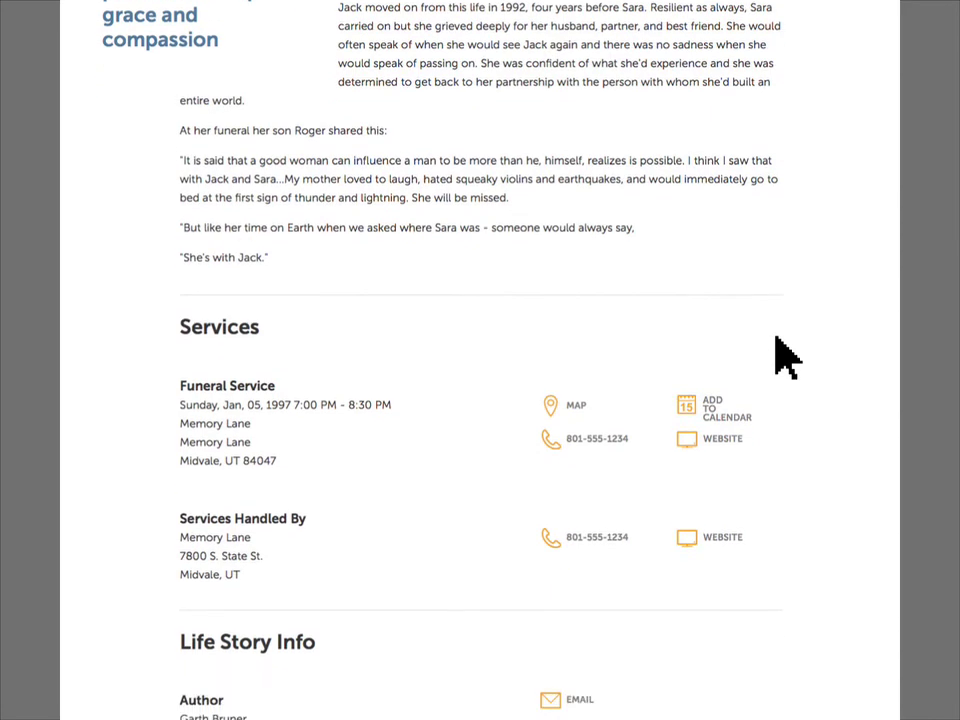
pyautogui.scroll(-4, 785, 355)
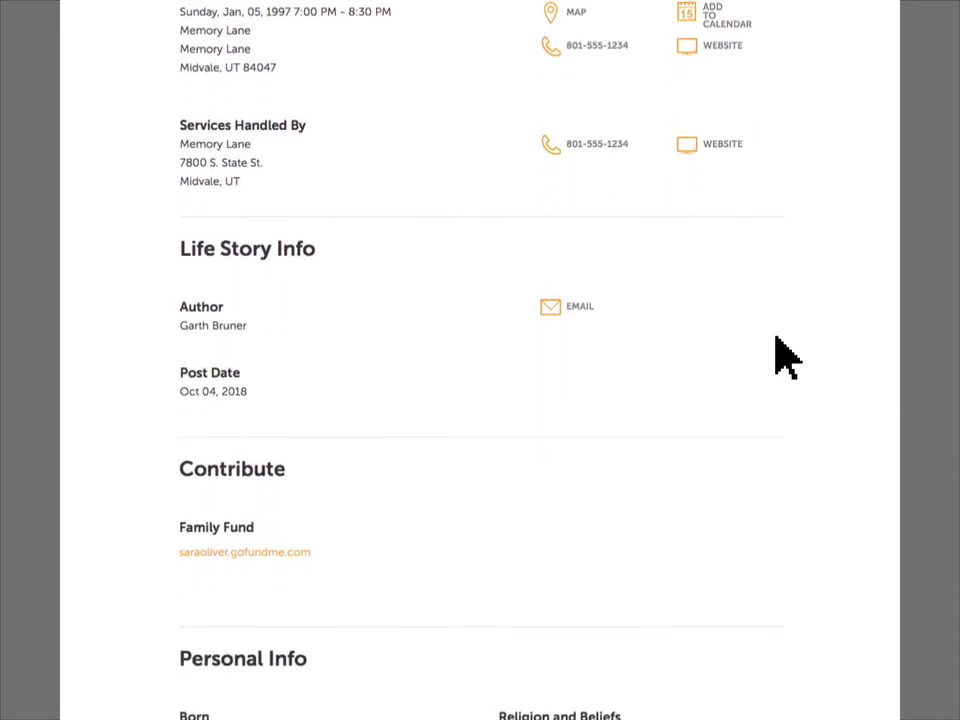
pyautogui.scroll(-3, 785, 355)
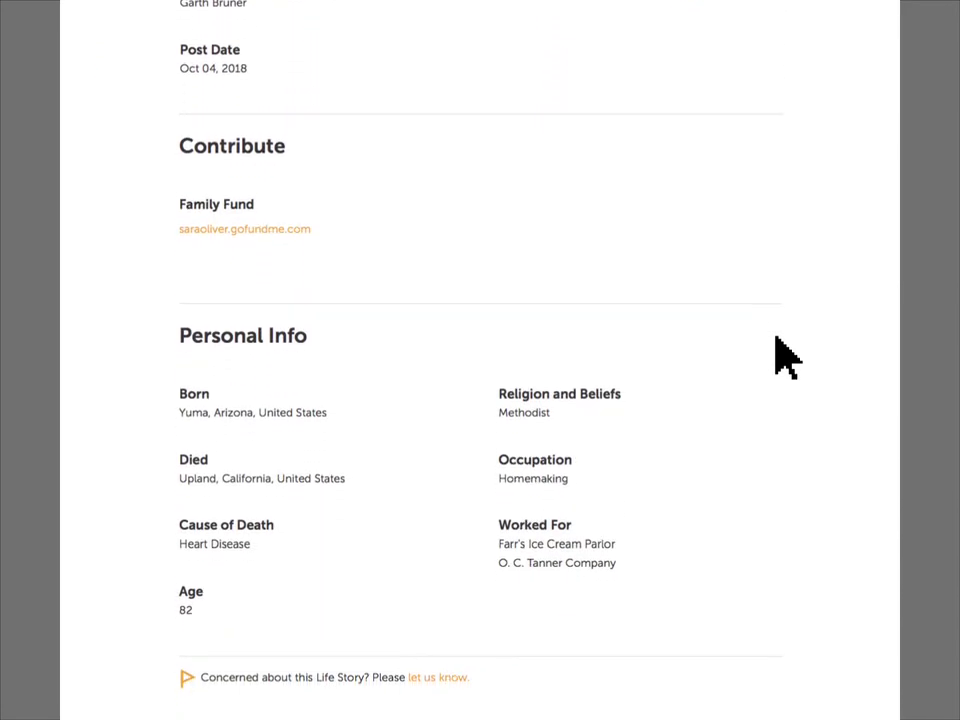
pyautogui.scroll(-1, 785, 355)
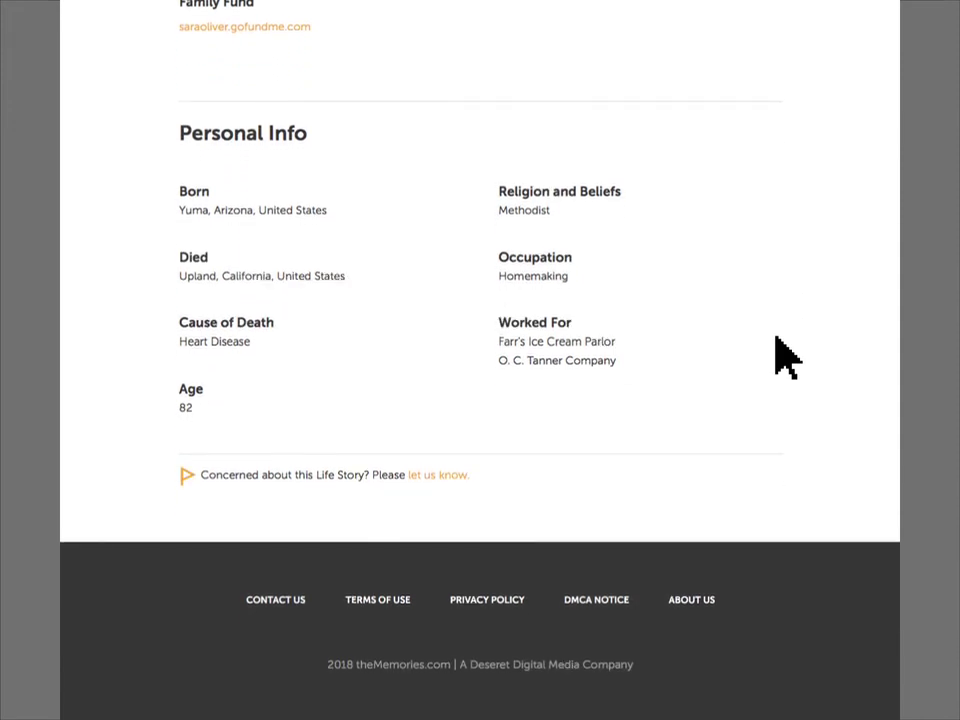
pyautogui.click(298, 600)
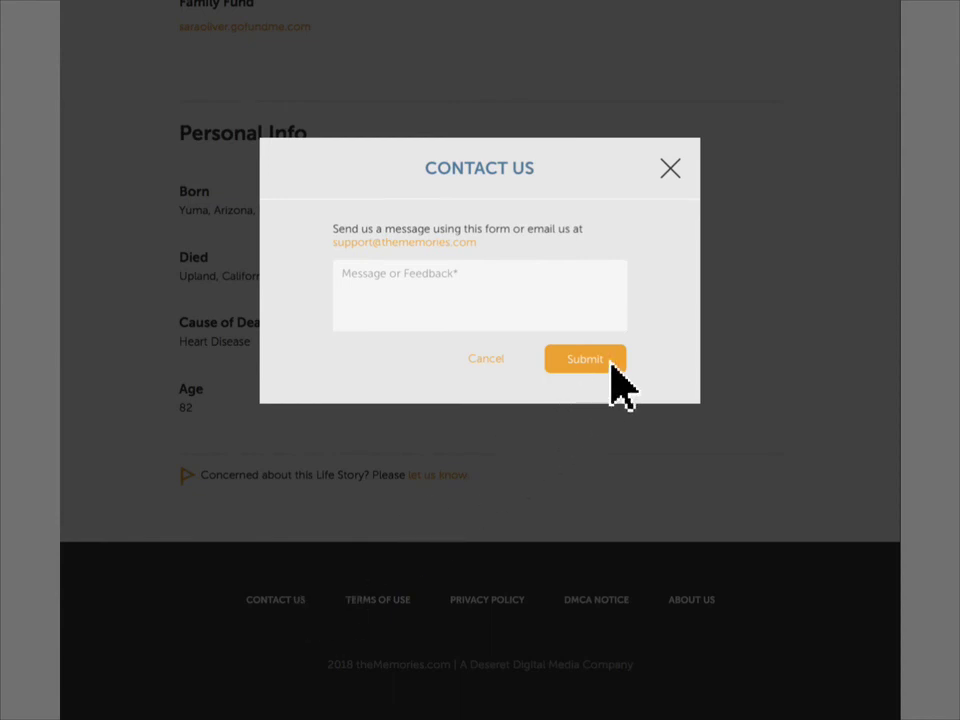